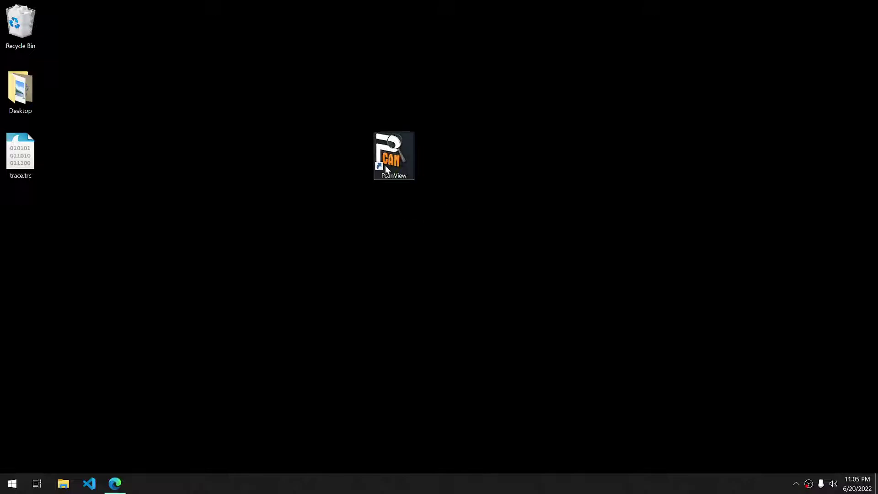
- Launch PCAN-View, reposition the PCAN-USB Connect dialog, and browse the bit rates with 1 Mbit/s selected
double_click(397, 153)
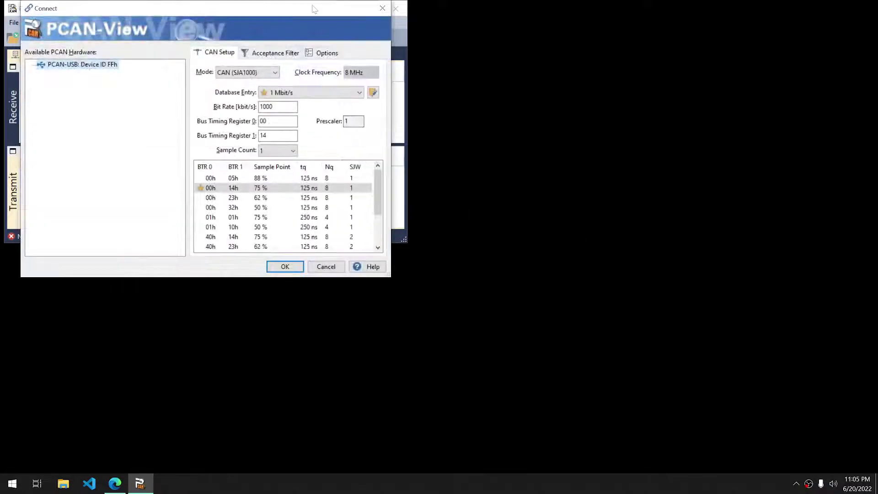
drag(315, 55, 513, 135)
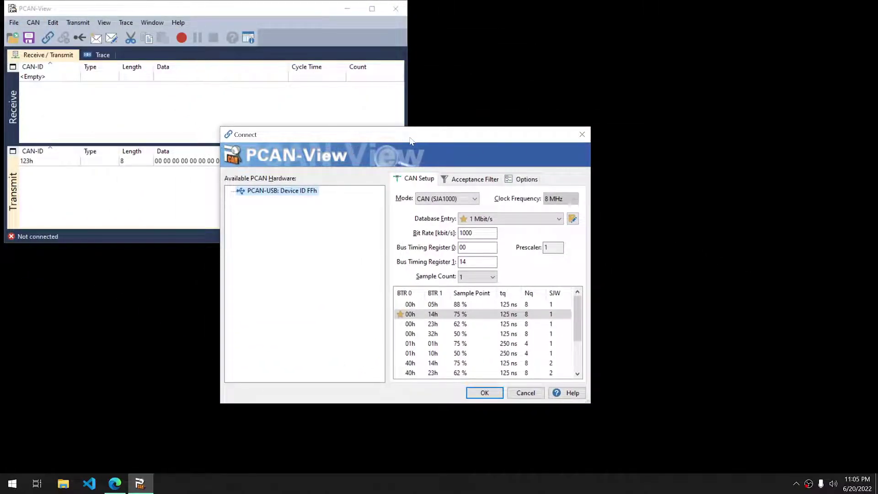
drag(410, 140, 385, 141)
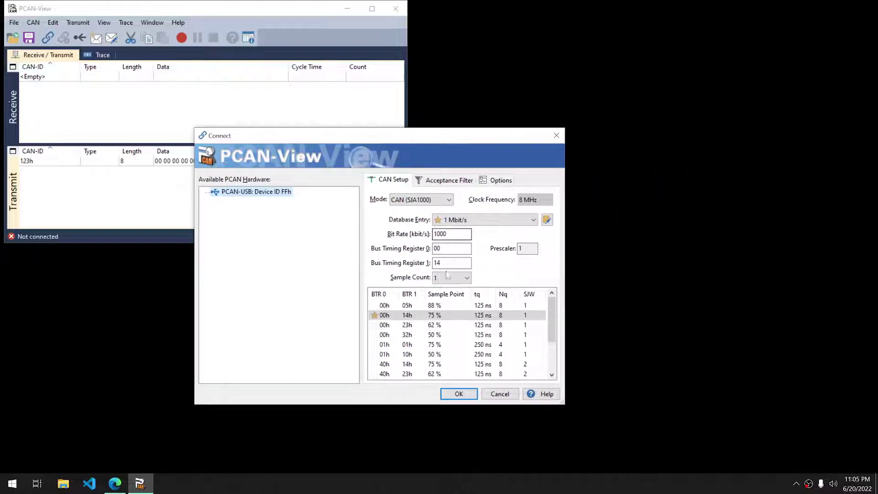
click(480, 220)
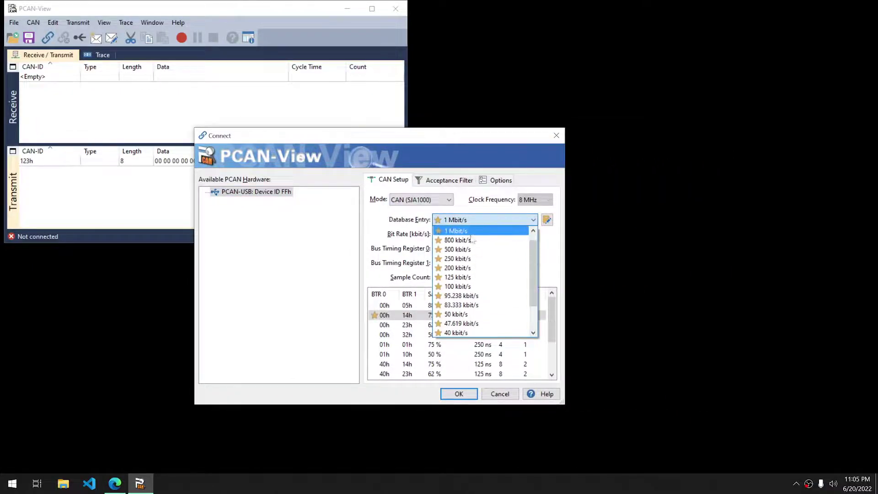
scroll(473, 239, down, 3)
scroll(473, 244, up, 4)
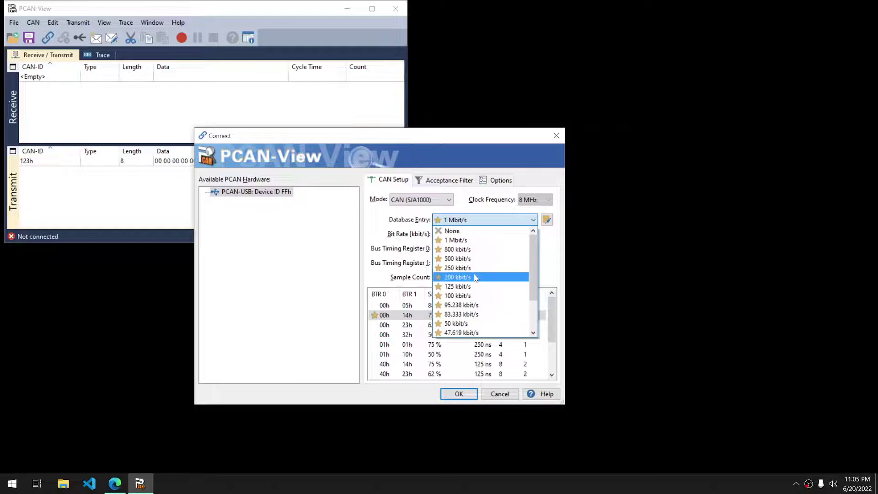
- Keep 1 Mbit/s, set the acceptance filter to Standard 11-bit IDs 000–7FF, and leave listen-only off
click(490, 241)
click(446, 179)
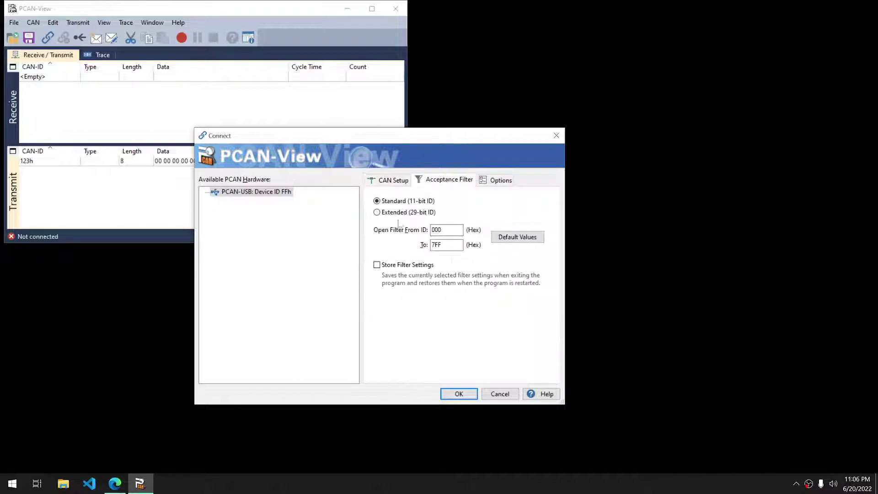
click(382, 214)
click(377, 202)
click(503, 181)
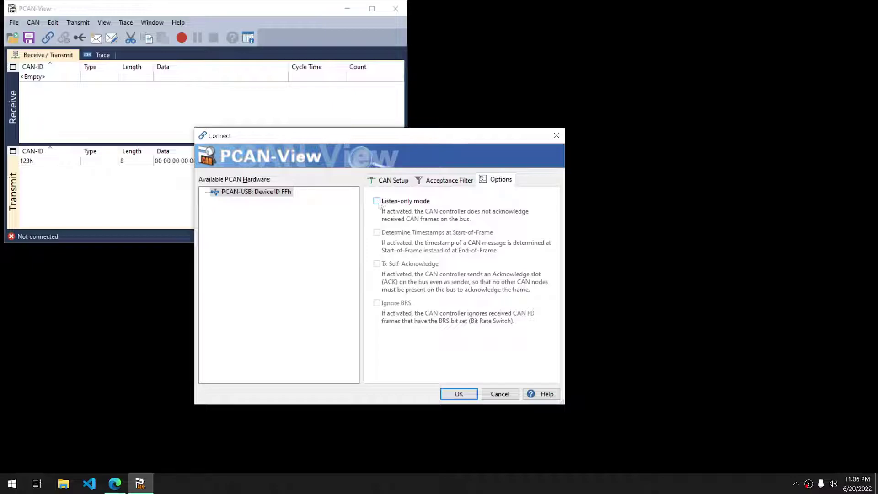
click(459, 396)
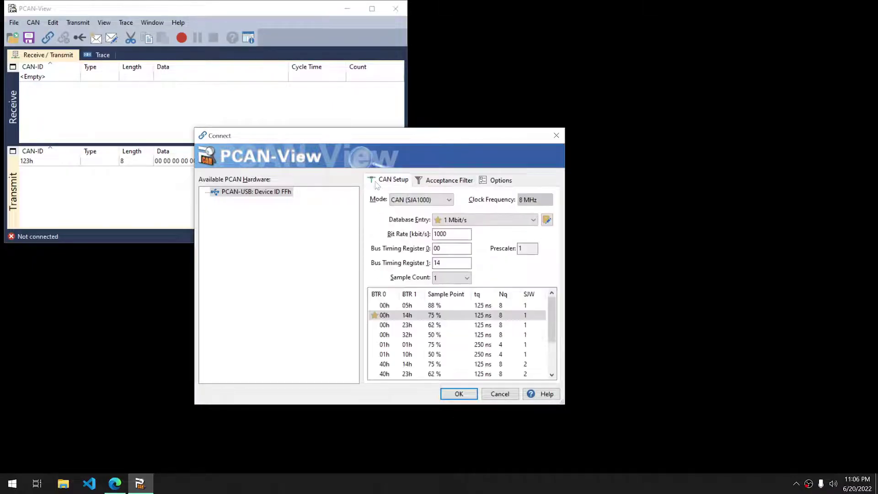
- Connect to the PCAN-USB at 1 Mbit/s, maximize the window, and reset the received message counters
click(448, 398)
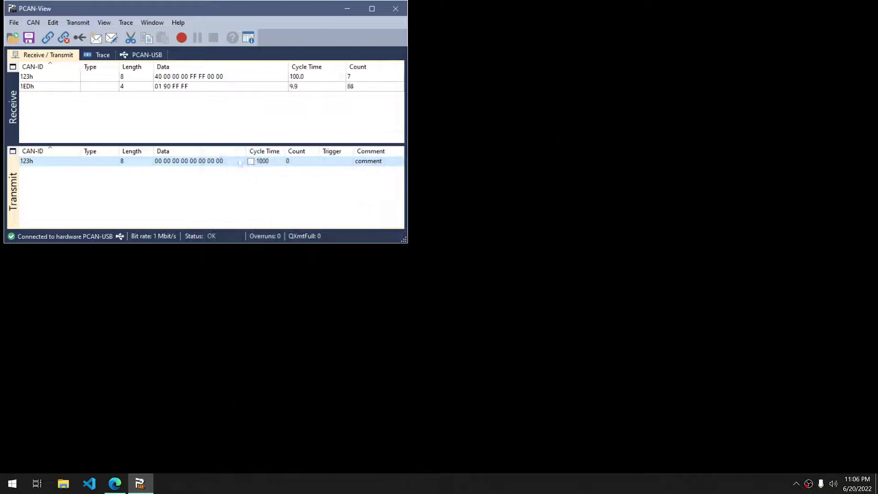
click(372, 9)
click(86, 161)
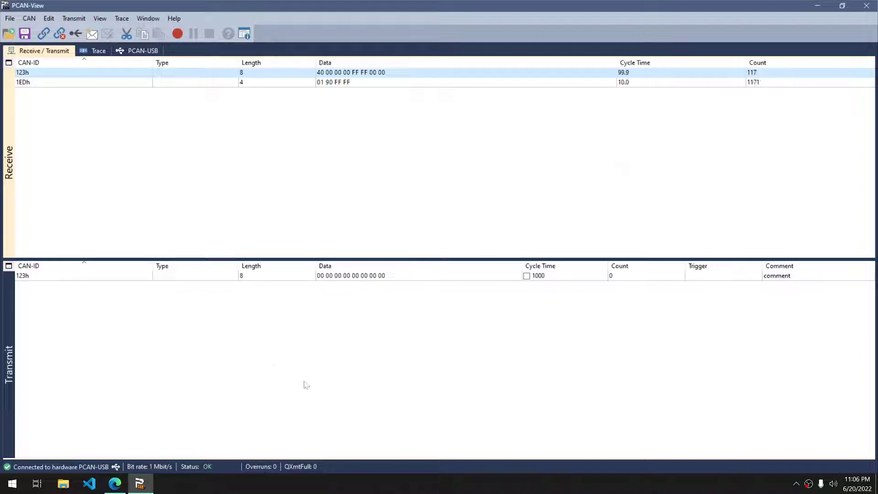
key(Tab)
key(Tab)
key(Tab)
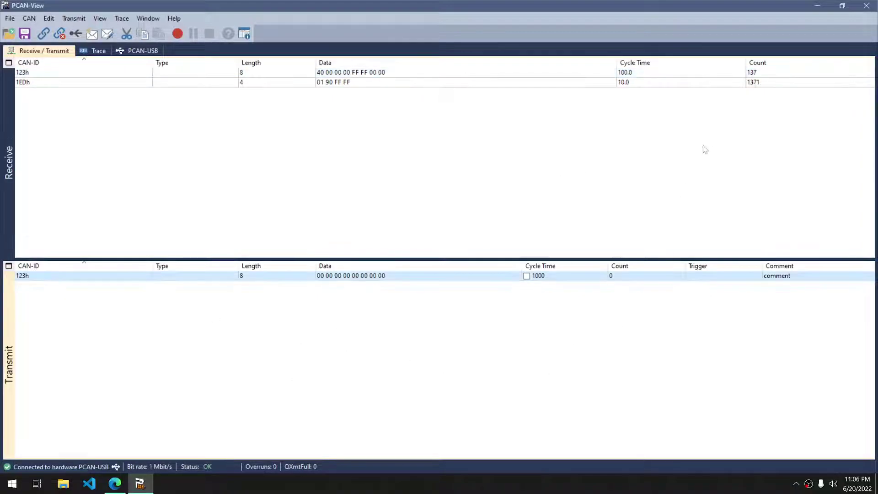
click(754, 74)
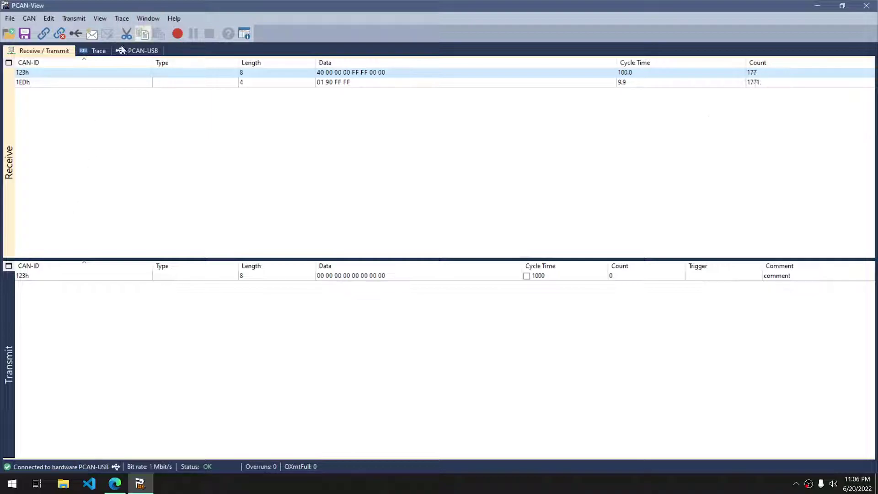
click(75, 34)
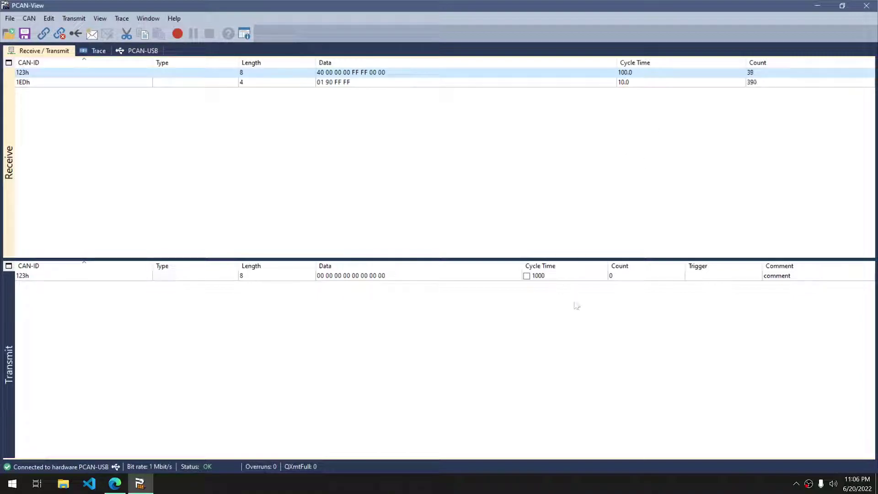
right_click(100, 279)
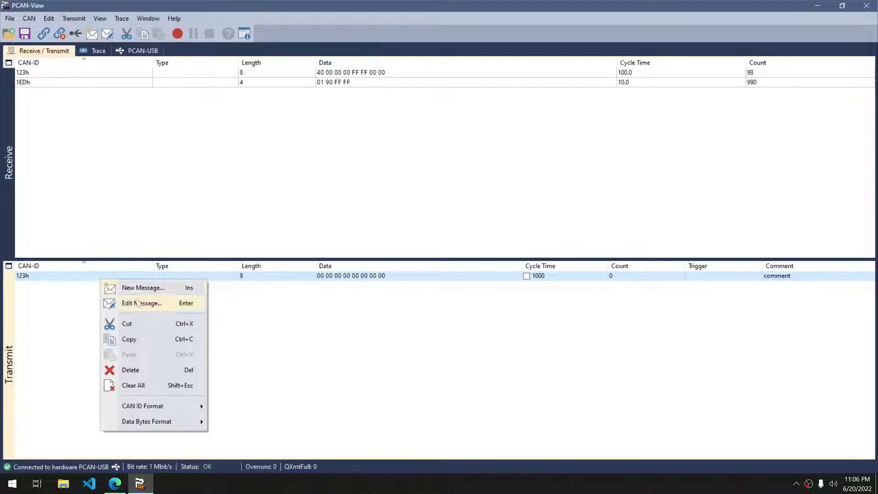
click(138, 304)
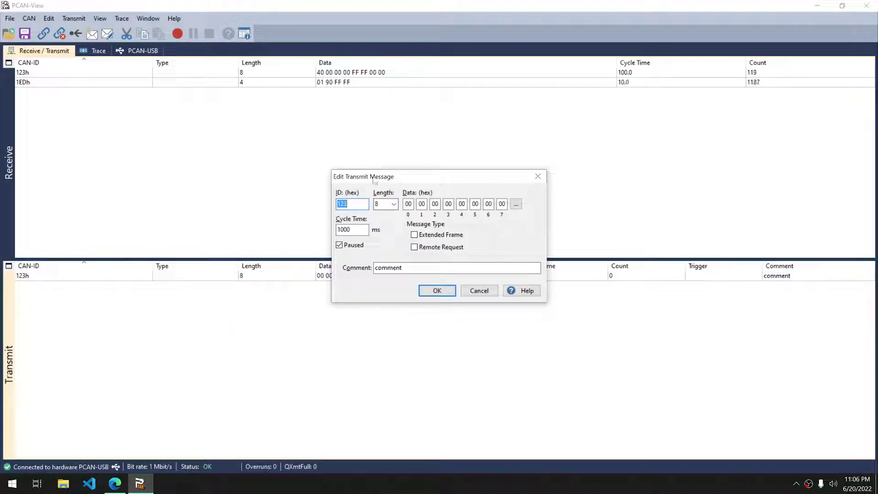
click(346, 203)
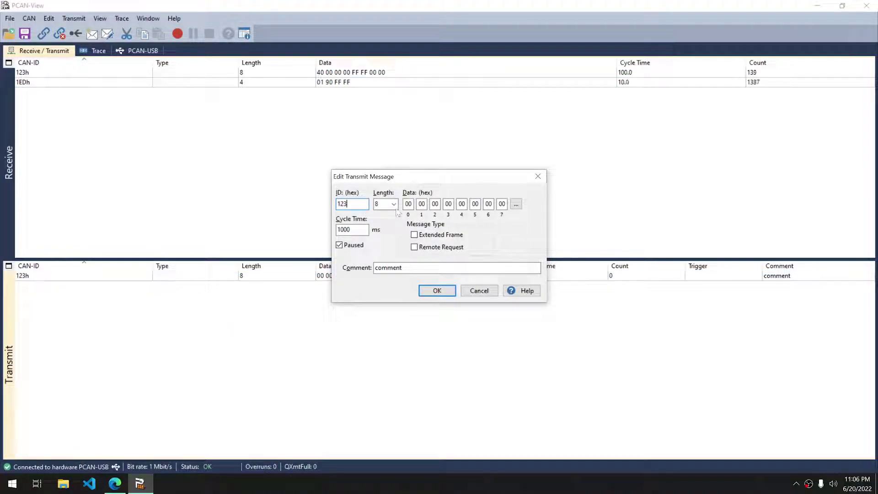
click(516, 204)
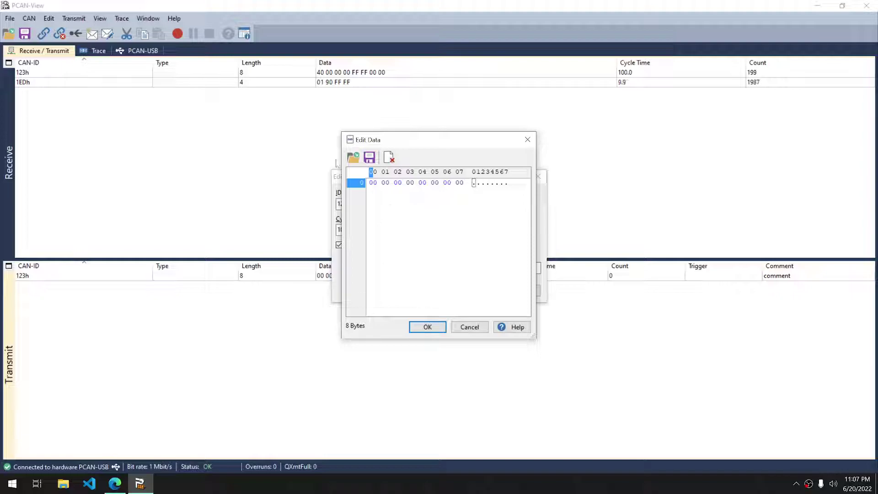
click(427, 326)
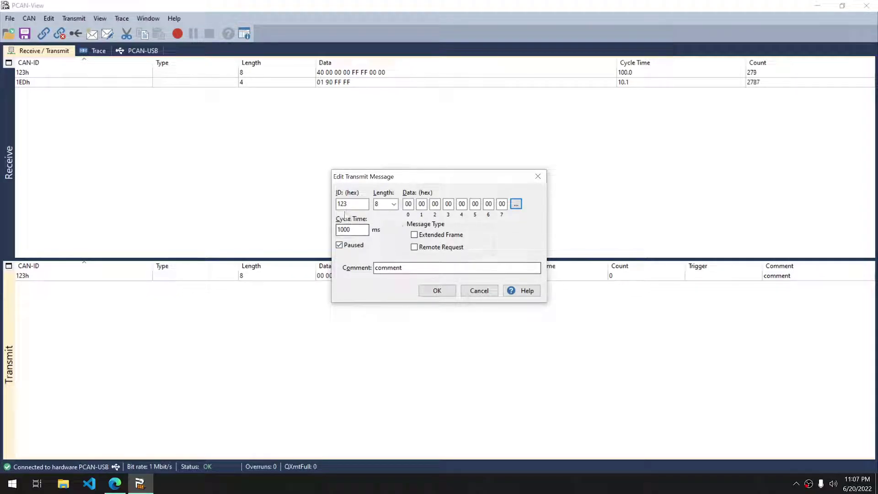
click(414, 235)
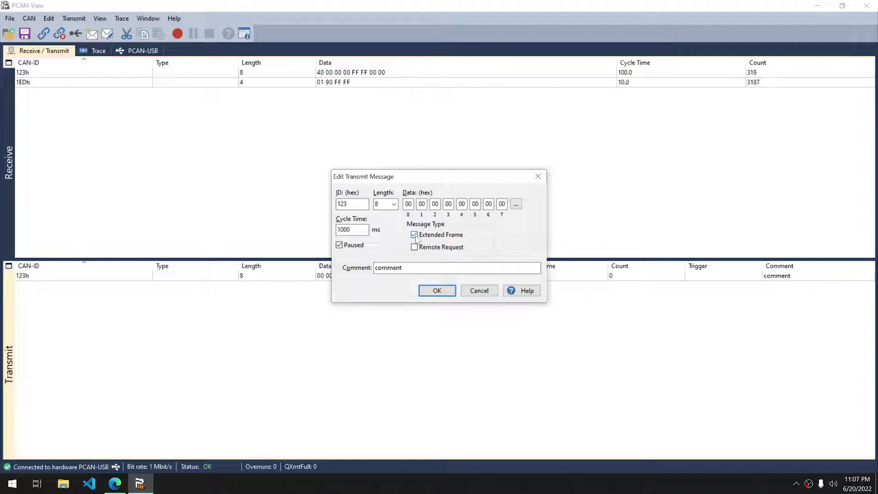
click(414, 234)
click(414, 247)
click(414, 247)
drag(403, 268, 378, 267)
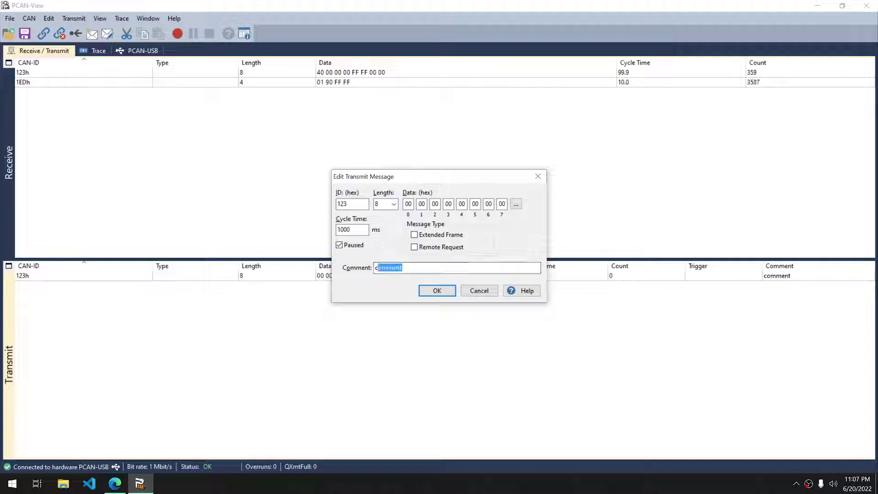
click(462, 268)
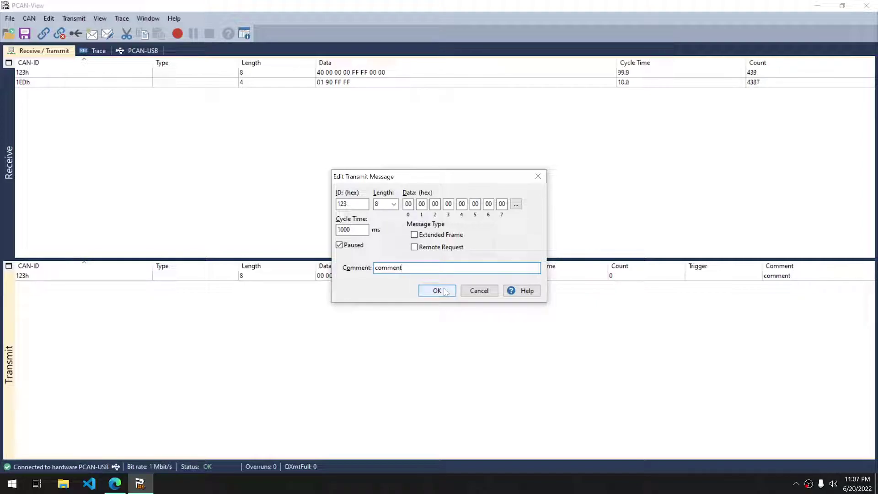
click(438, 291)
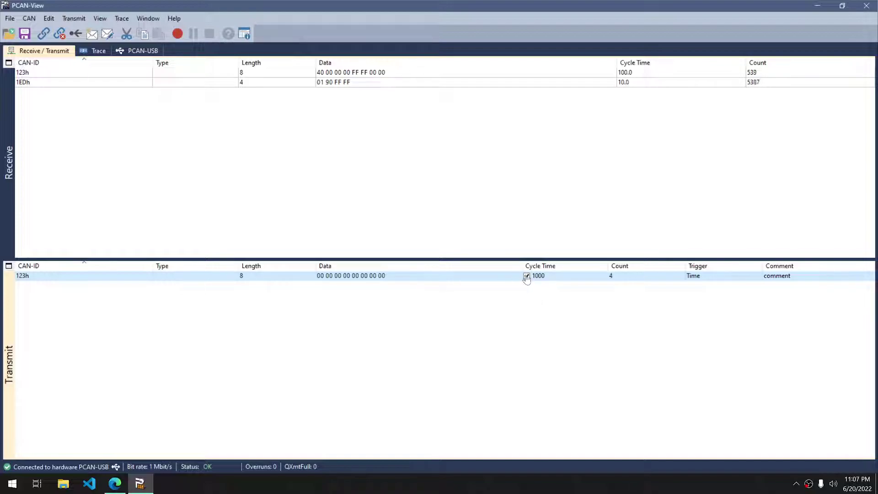
- Stop the 1000 ms cycle on 123h, send it once manually, and close its editor unchanged
click(527, 276)
key(space)
double_click(419, 278)
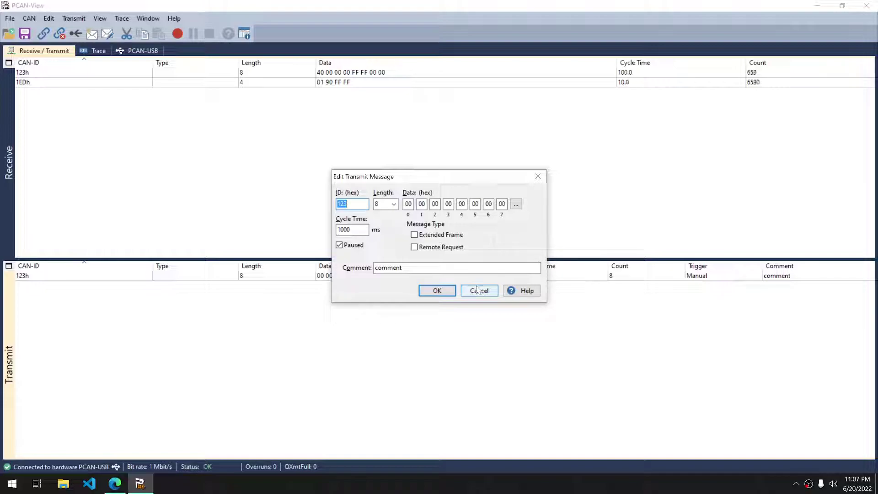
click(477, 291)
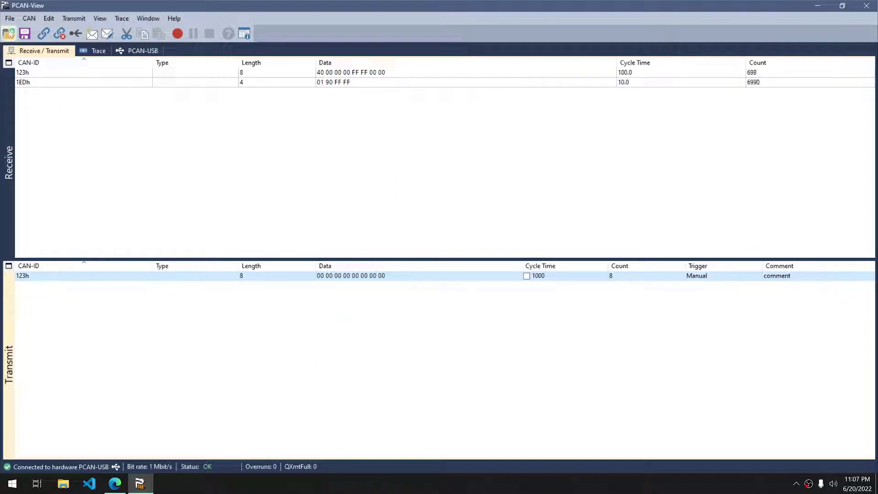
- Record a trace in the Trace view, then stop the recording
click(100, 51)
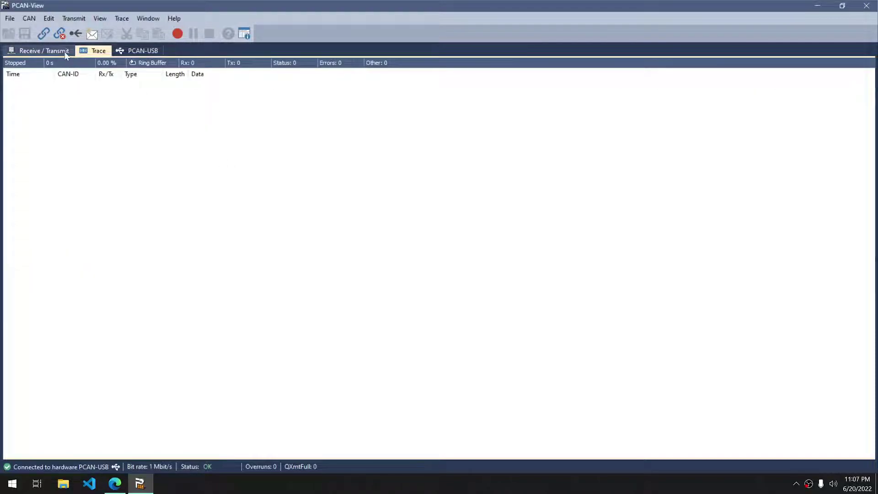
right_click(269, 138)
click(294, 146)
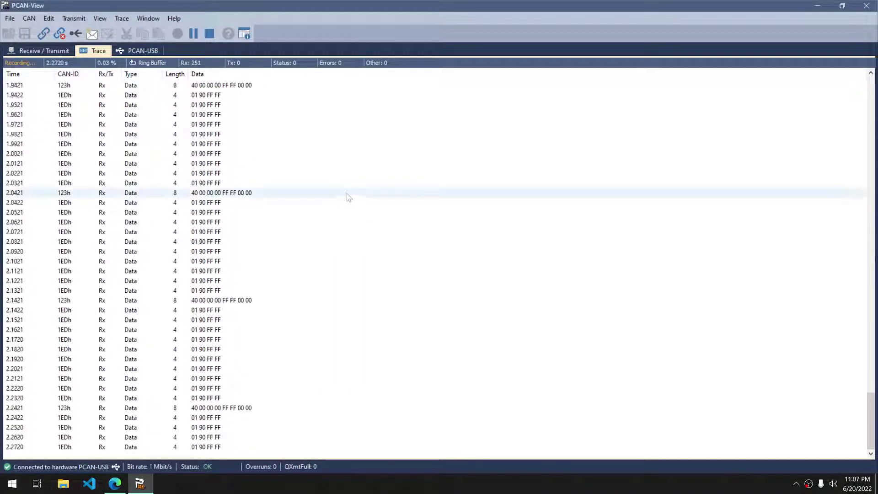
right_click(327, 192)
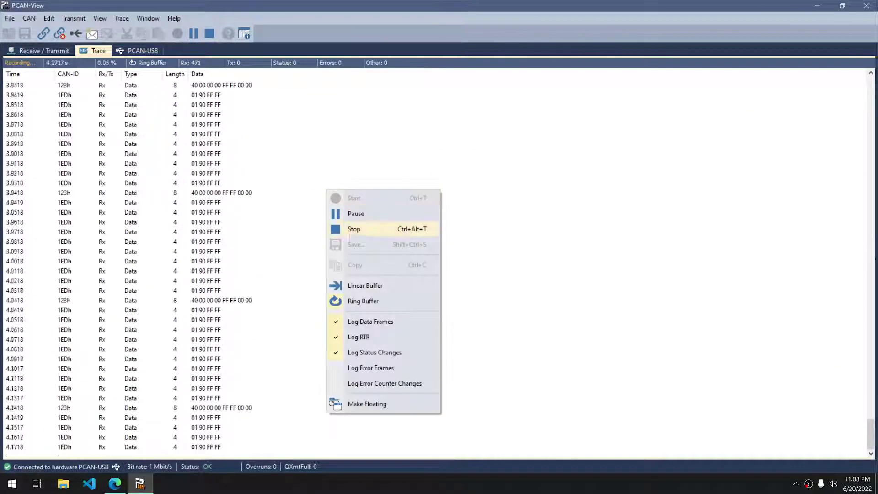
click(397, 230)
- Save the recorded trace over the existing trace.trc on the Desktop
right_click(367, 212)
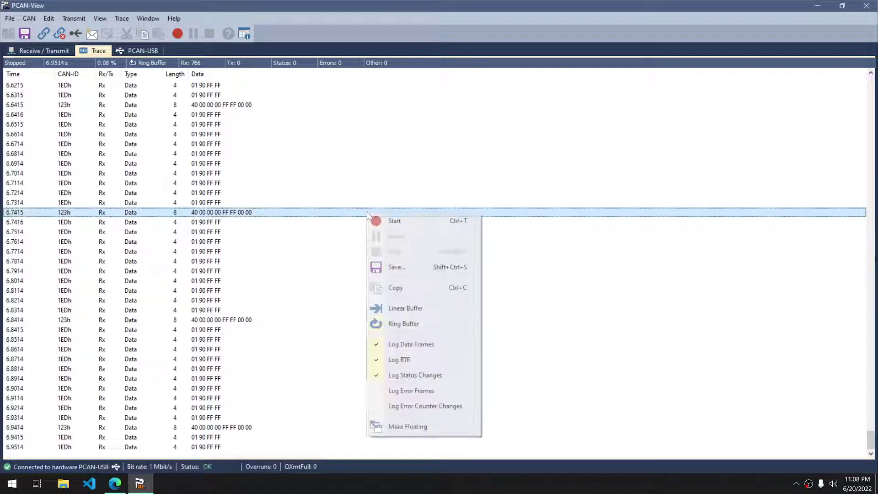
click(396, 267)
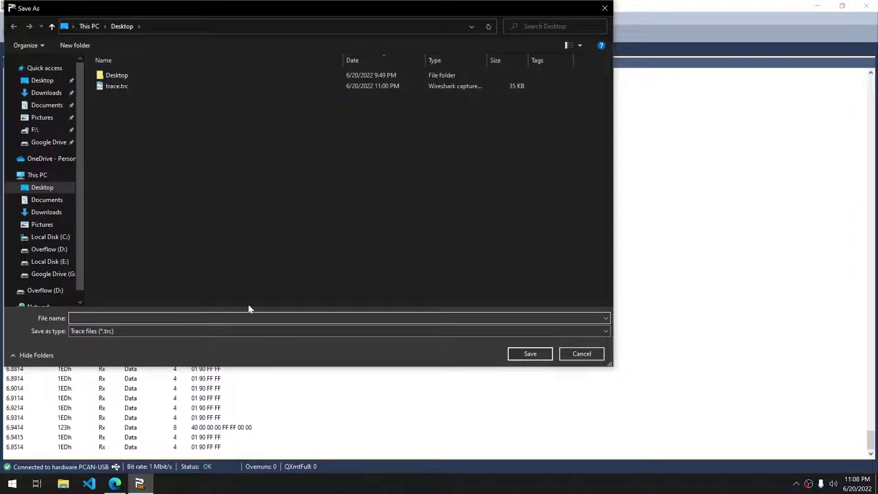
double_click(102, 88)
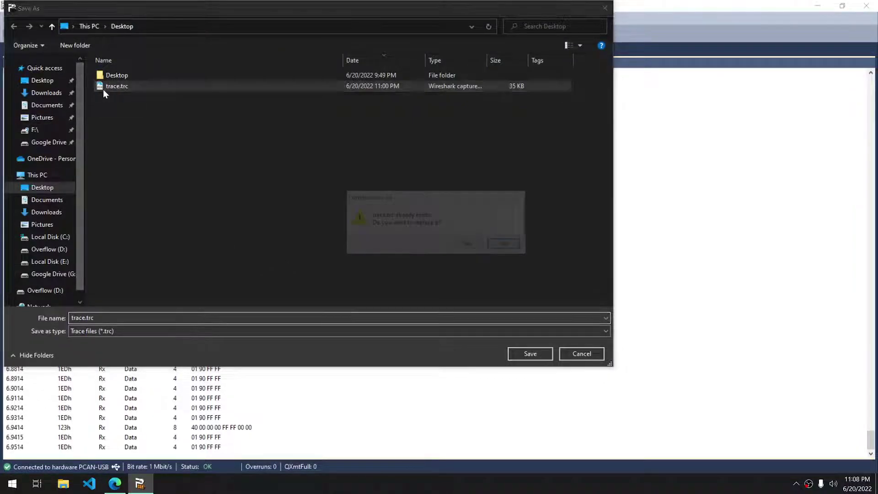
click(468, 245)
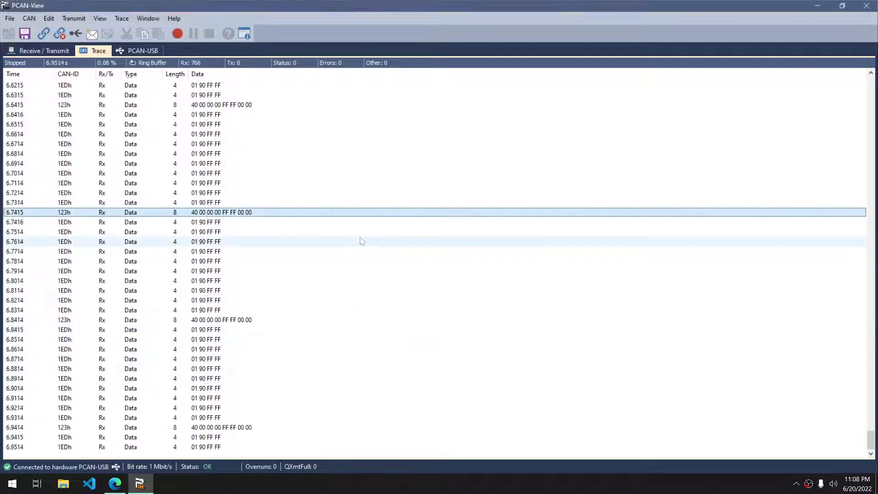
- Record and stop a second trace, then begin saving it before cancelling
right_click(355, 135)
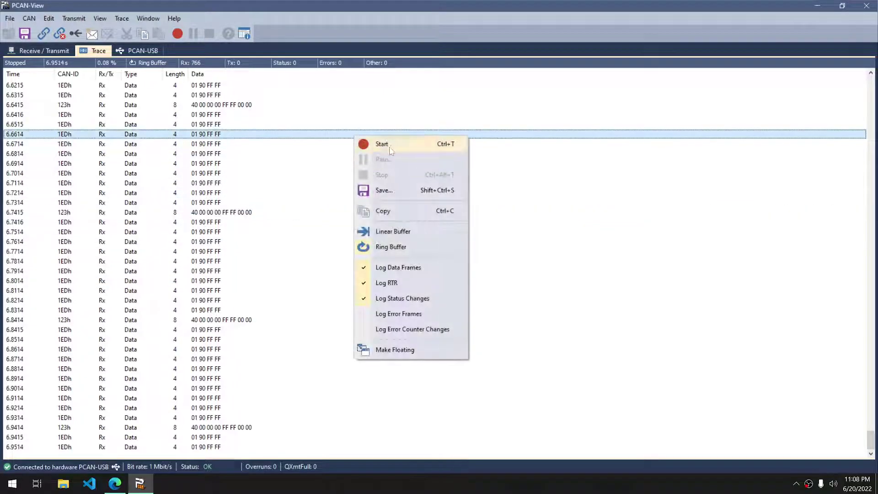
click(393, 145)
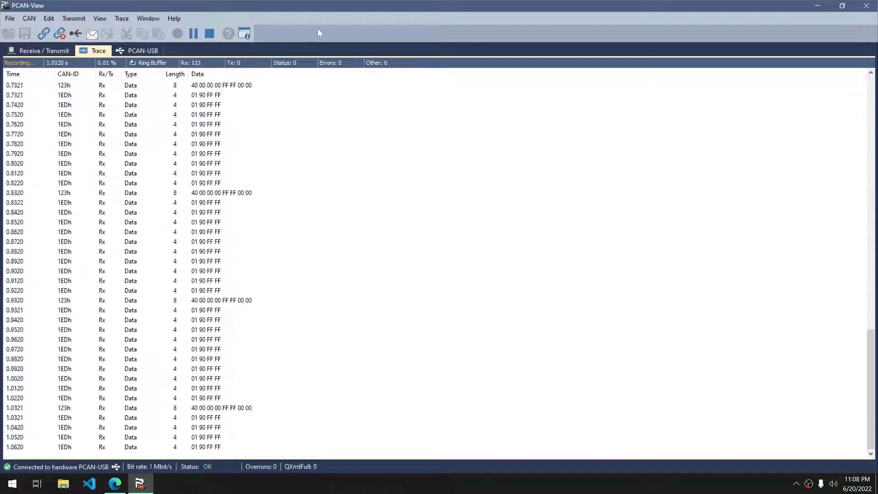
right_click(432, 176)
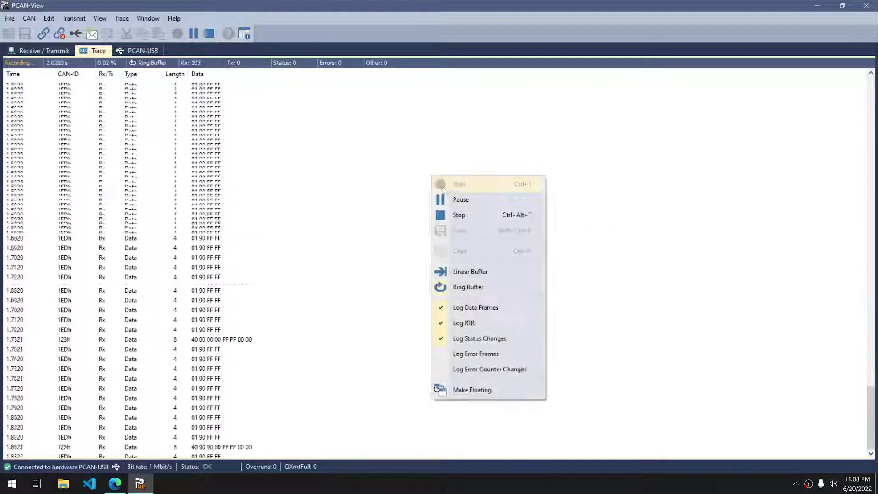
click(472, 216)
right_click(469, 214)
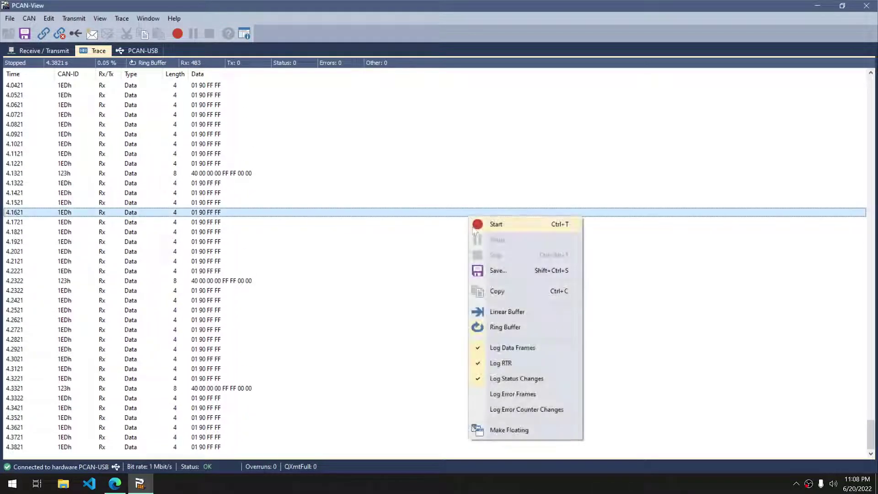
click(496, 271)
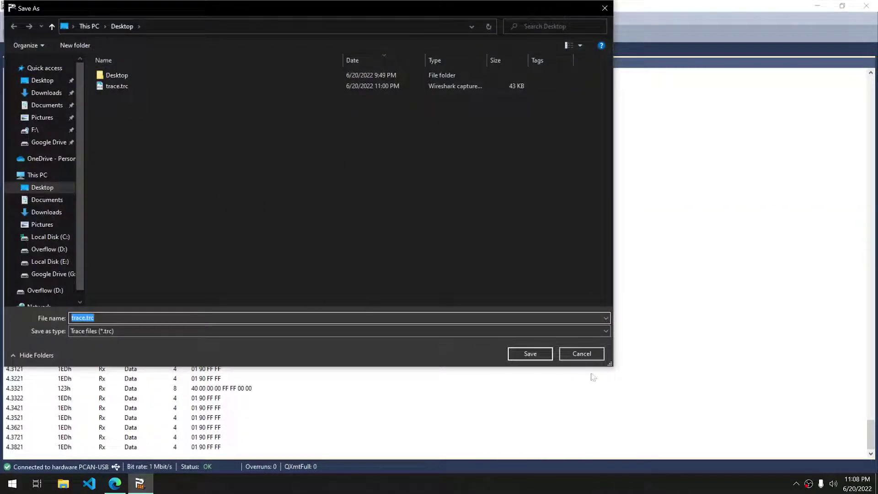
click(582, 354)
- Look over the trace buffer and logging options and the trace settings menu without changing them
right_click(399, 223)
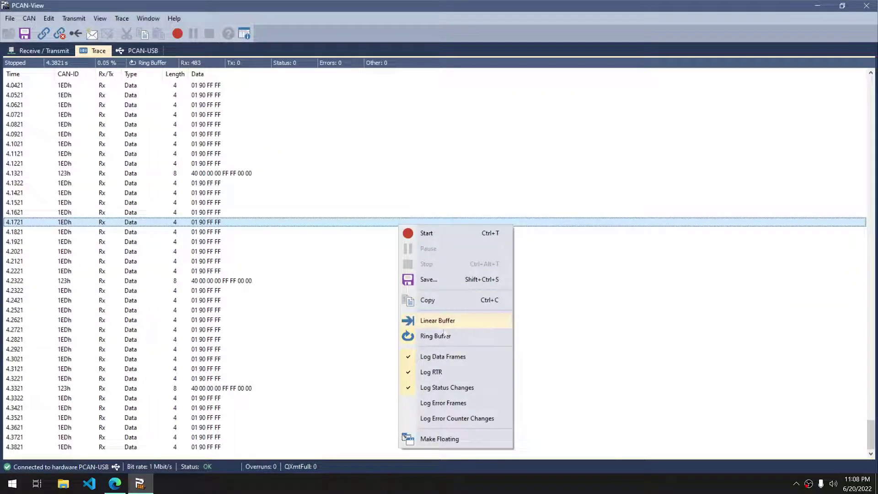
right_click(428, 146)
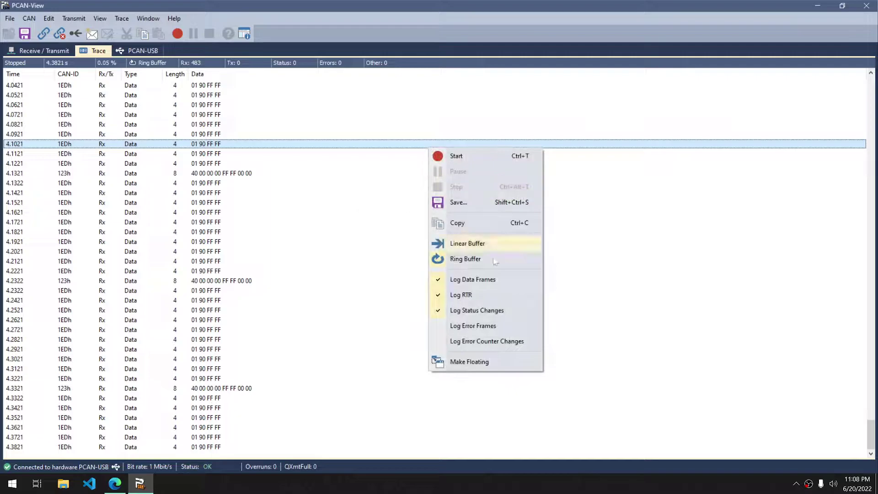
right_click(346, 116)
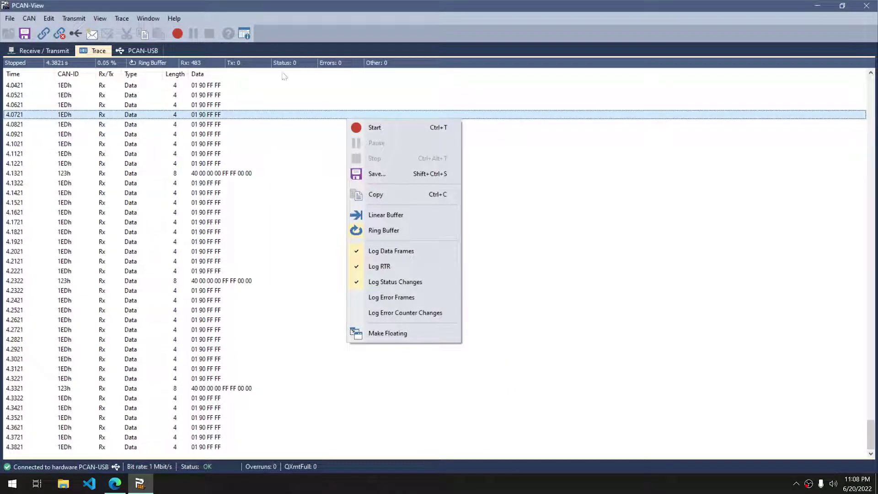
click(580, 183)
click(122, 18)
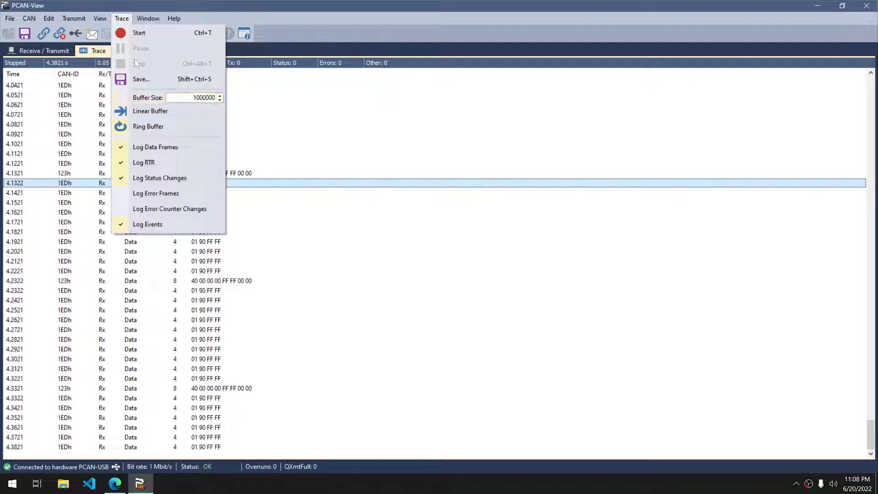
mouse_move(148, 19)
click(435, 290)
- Turn on Log Error Frames and Log Error Counter Changes for the trace
right_click(348, 232)
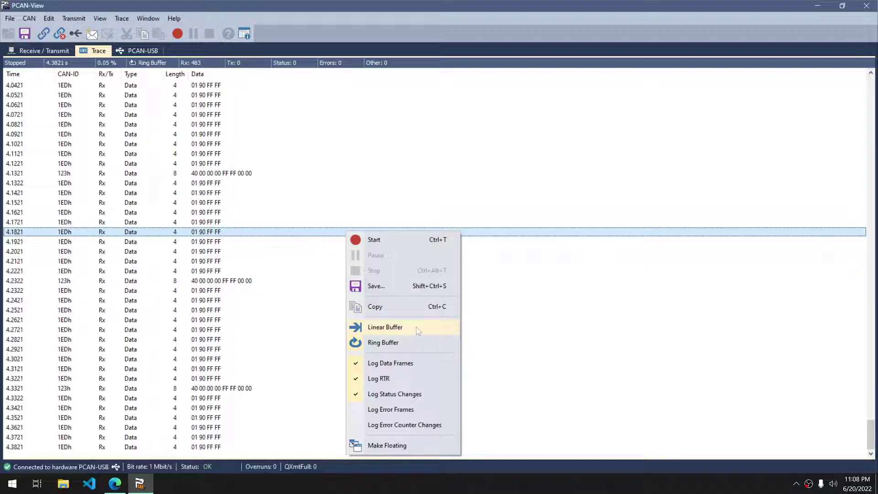
click(359, 414)
right_click(378, 320)
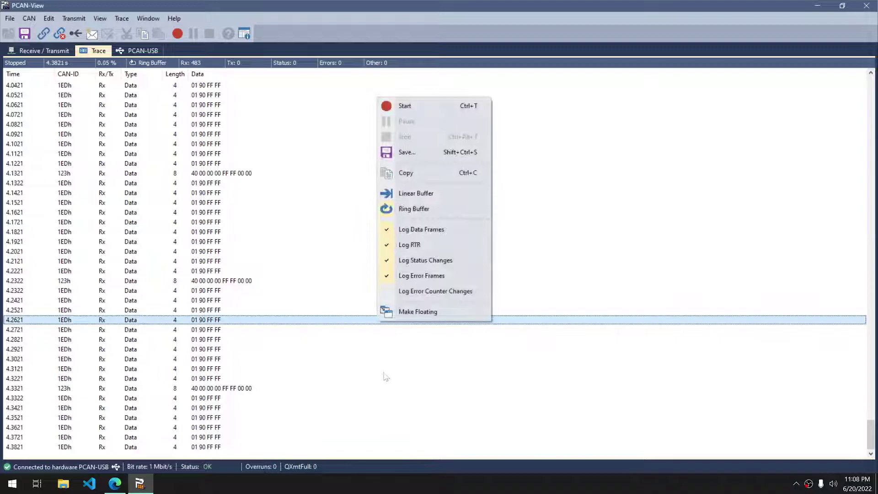
click(391, 292)
right_click(396, 301)
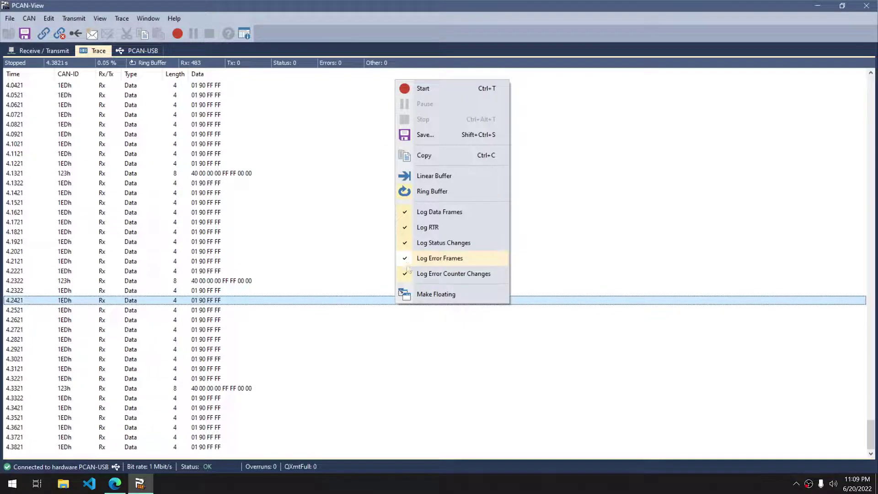
click(402, 340)
right_click(401, 342)
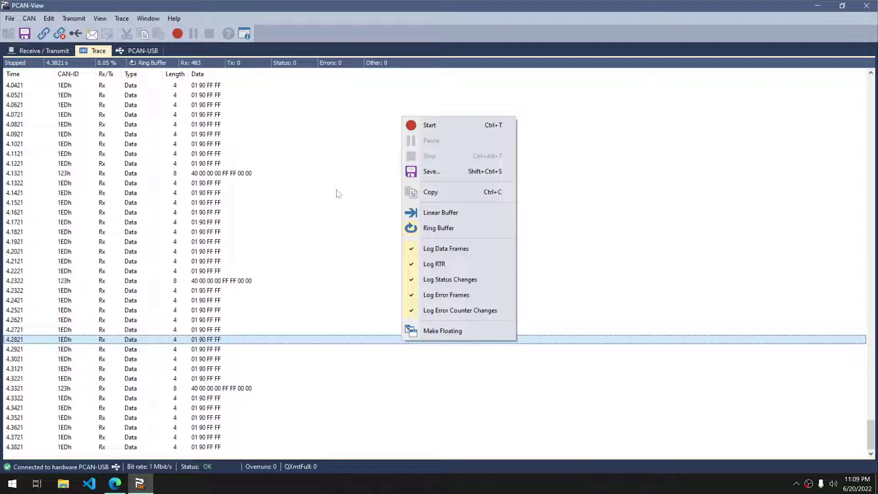
click(332, 203)
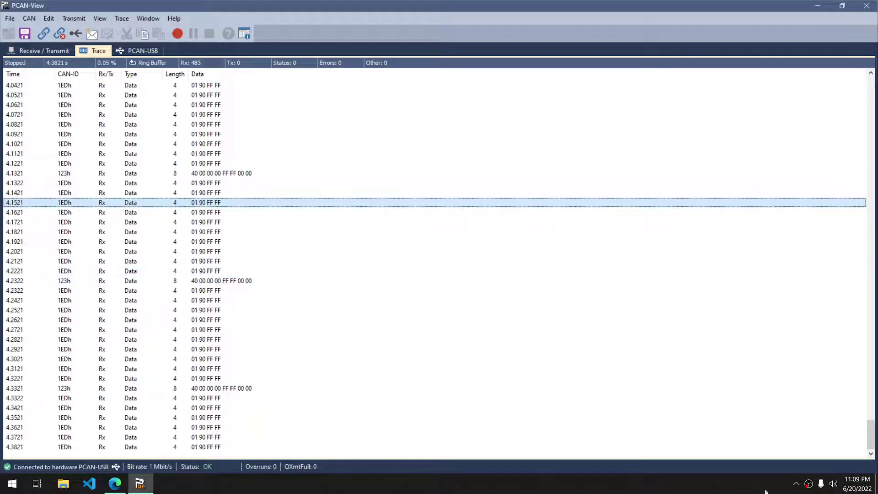